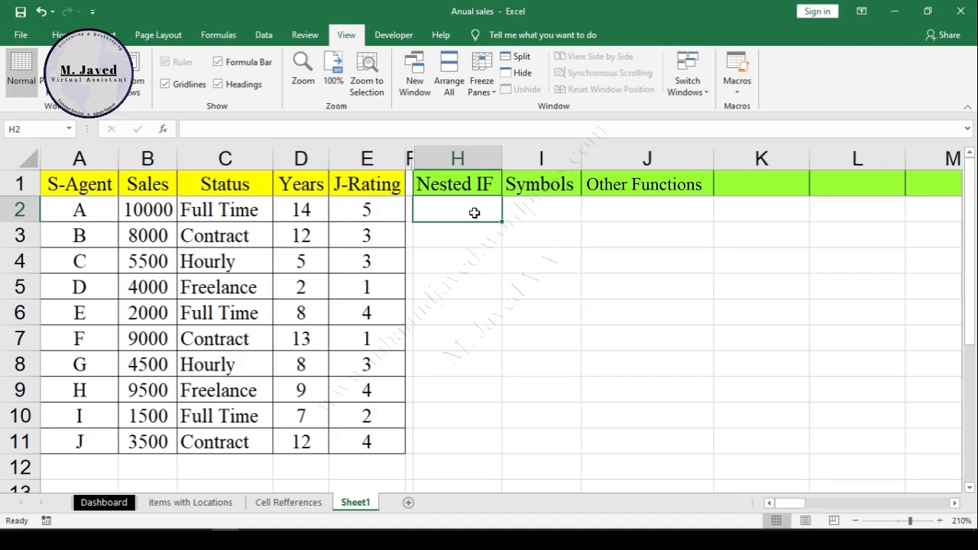
Begin an IF formula in H2 that tests B2>9000, with "Promotion" if true and "Excellent" as the following argument.
text(=IF()
click(149, 212)
text(>9000,")
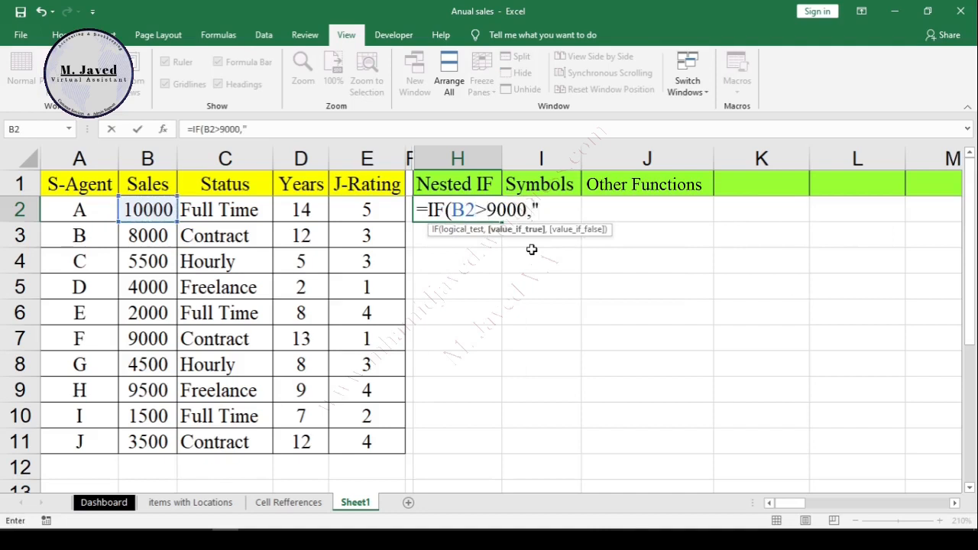
text(Promotion",")
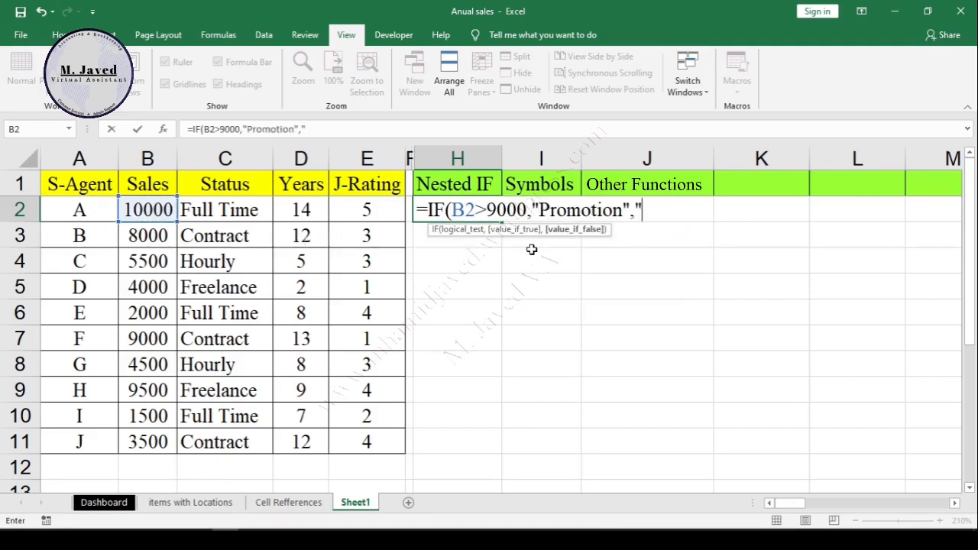
text(Excellent")
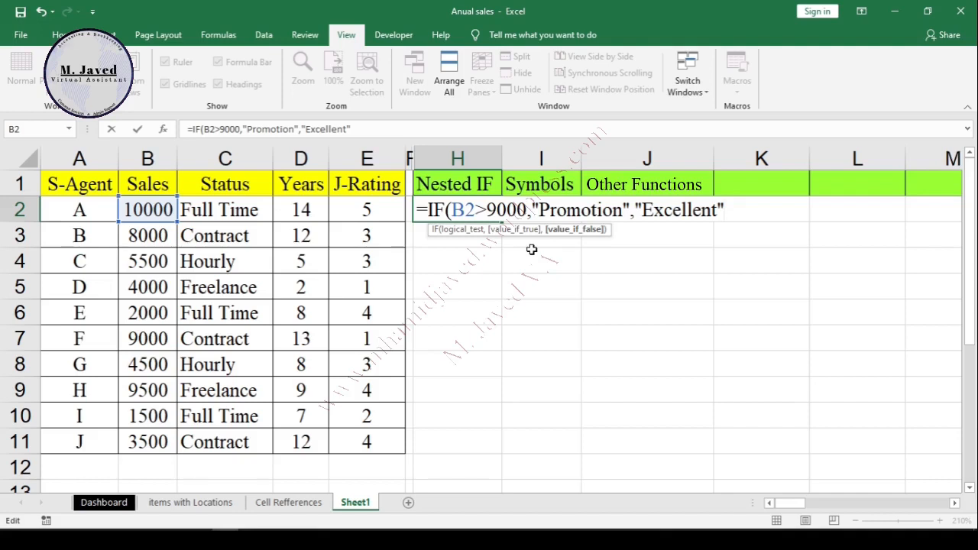
Insert a nested IF before "Excellent" in the H2 formula, testing B2>=7000 so that "Excellent" becomes its true value.
key(Left)
key(Left)
key(Left)
key(Left)
key(Left)
key(Left)
key(Left)
key(Left)
key(Left)
key(Left)
key(Left)
key(Left)
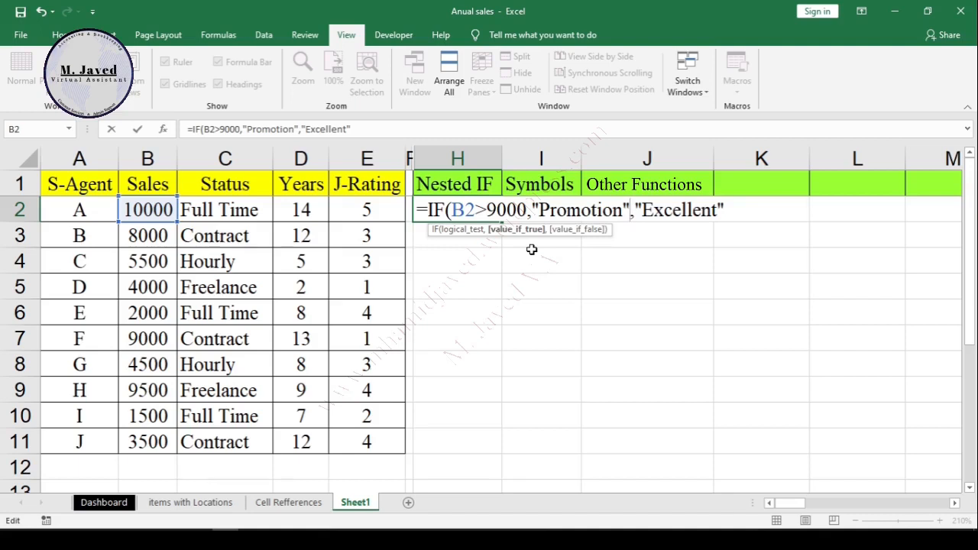
key(Right)
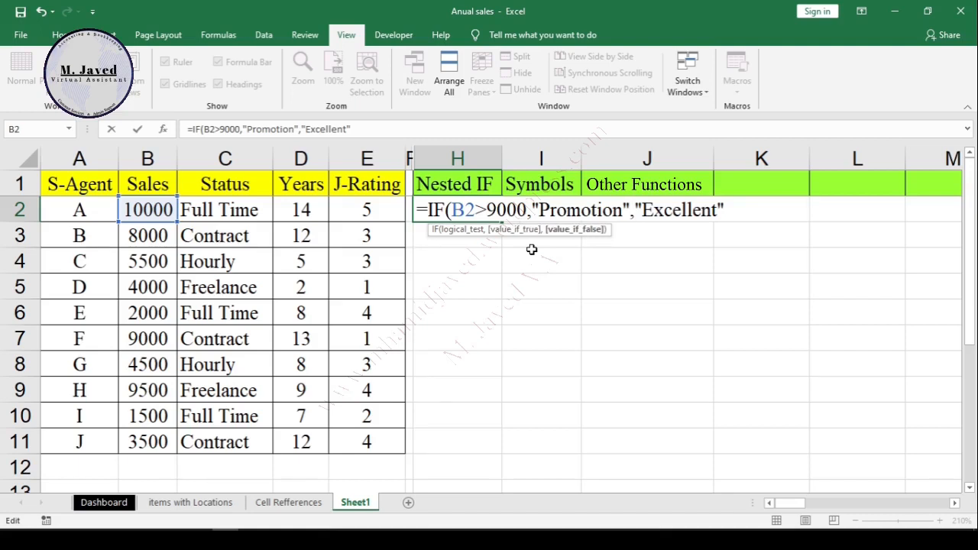
text(if)
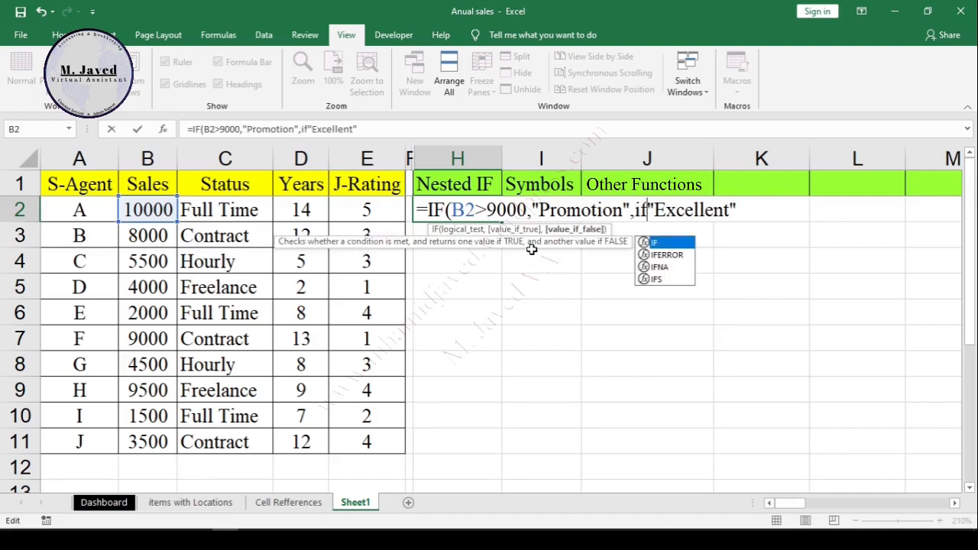
key(Tab)
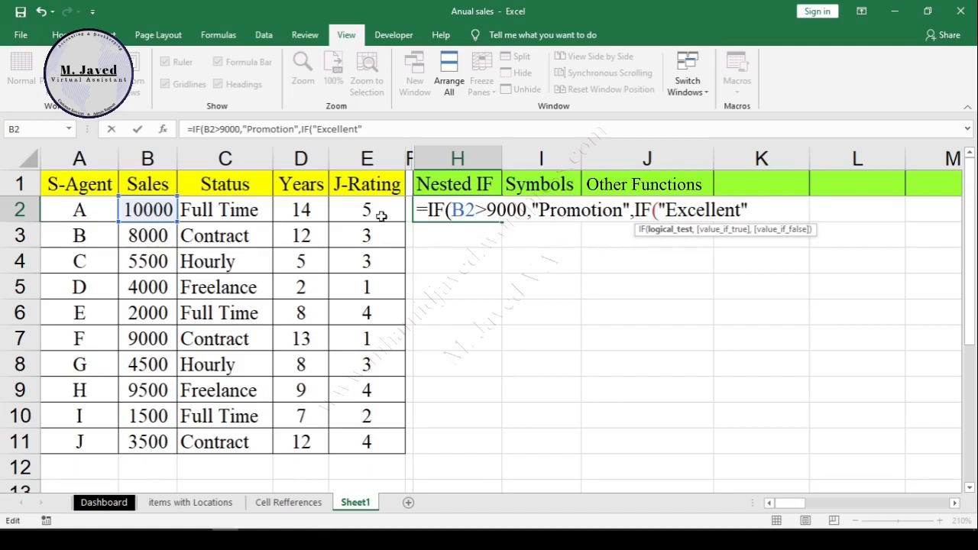
click(157, 207)
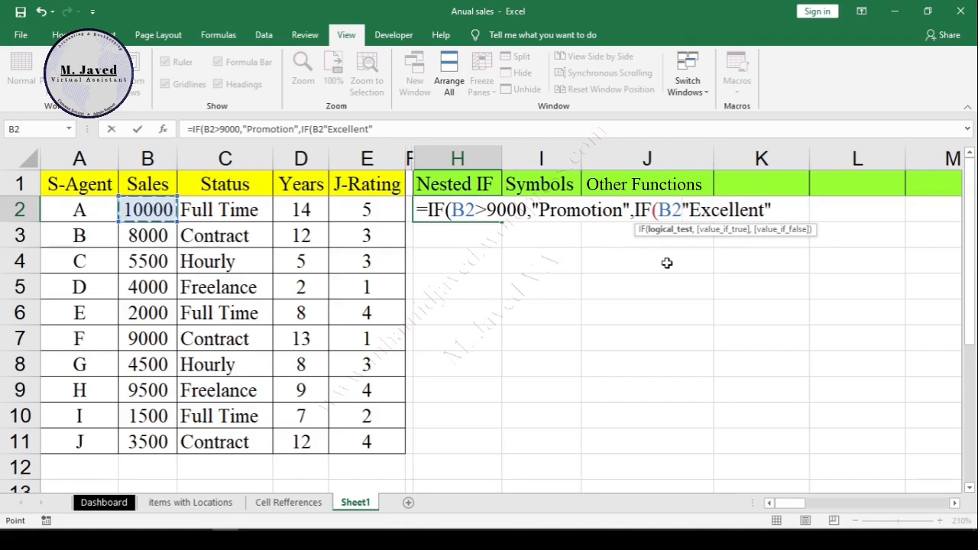
text(>)
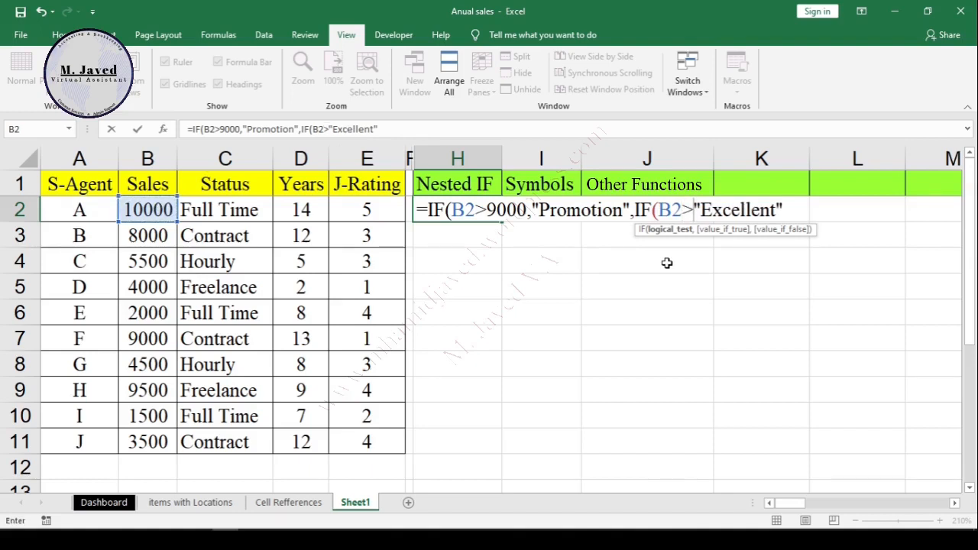
text(+)
key(BackSpace)
text(=7000)
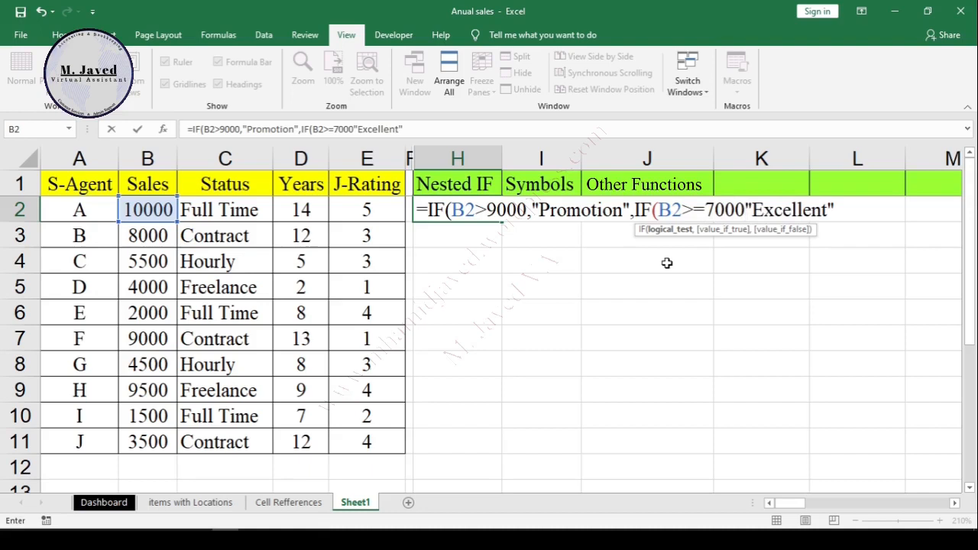
text(,)
Append a third nested IF testing B2>5000 that returns "Good", and open a fourth IF as its false value.
click(841, 211)
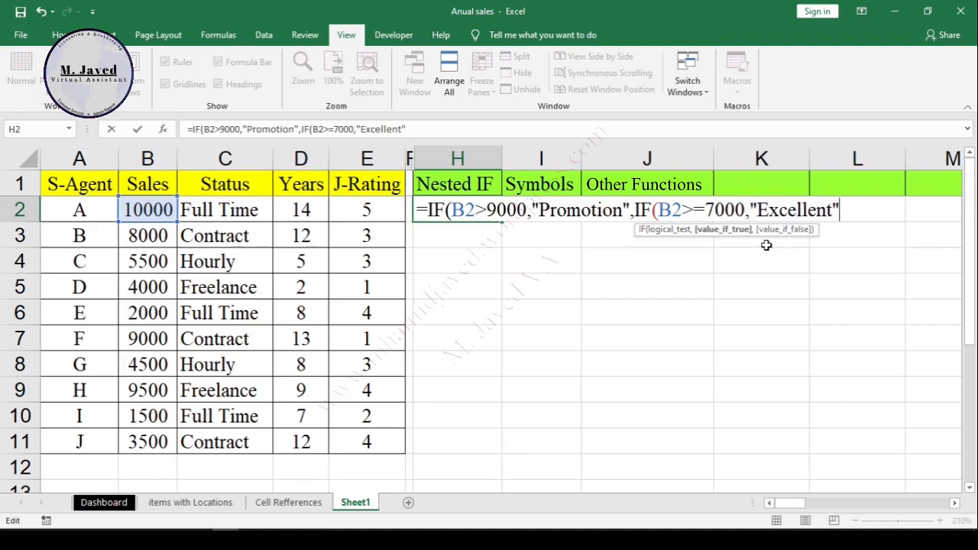
text(,)
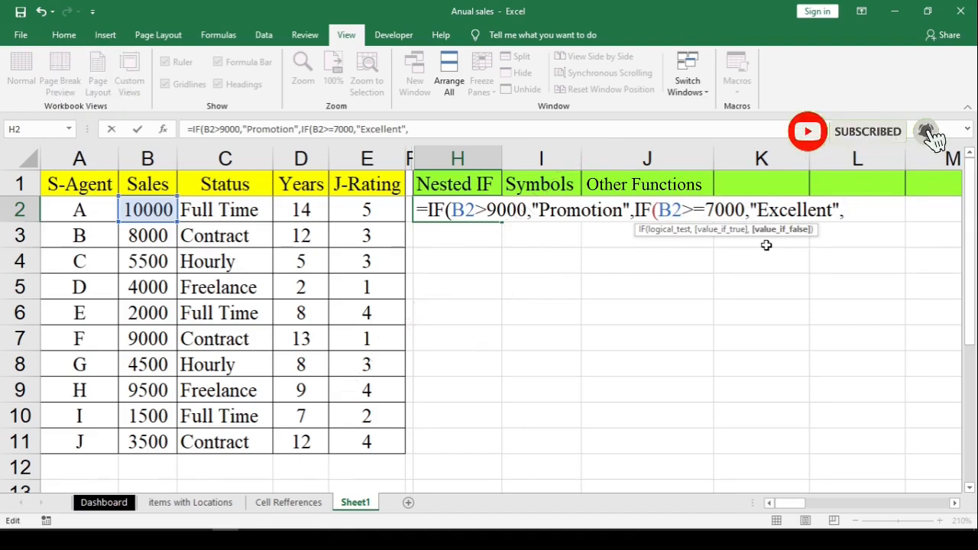
text(if)
key(Tab)
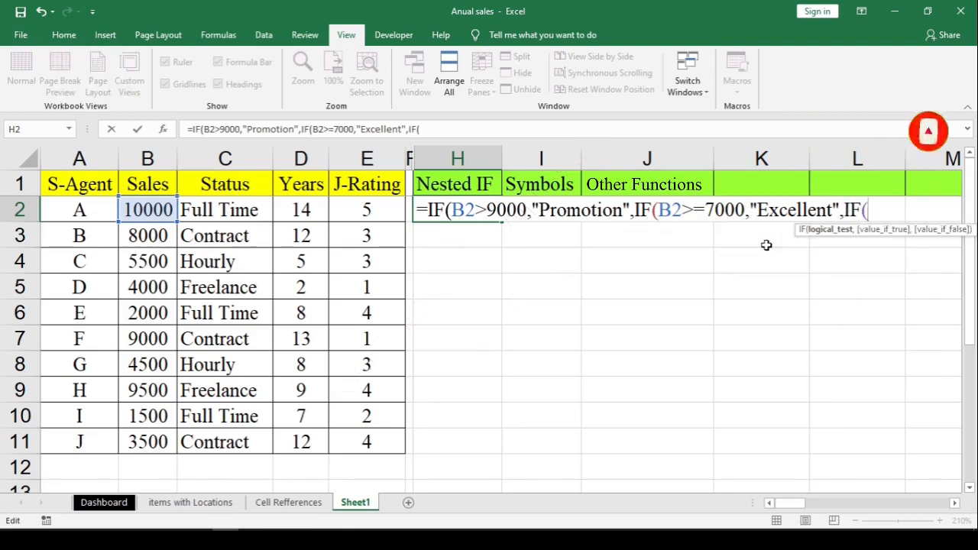
click(149, 217)
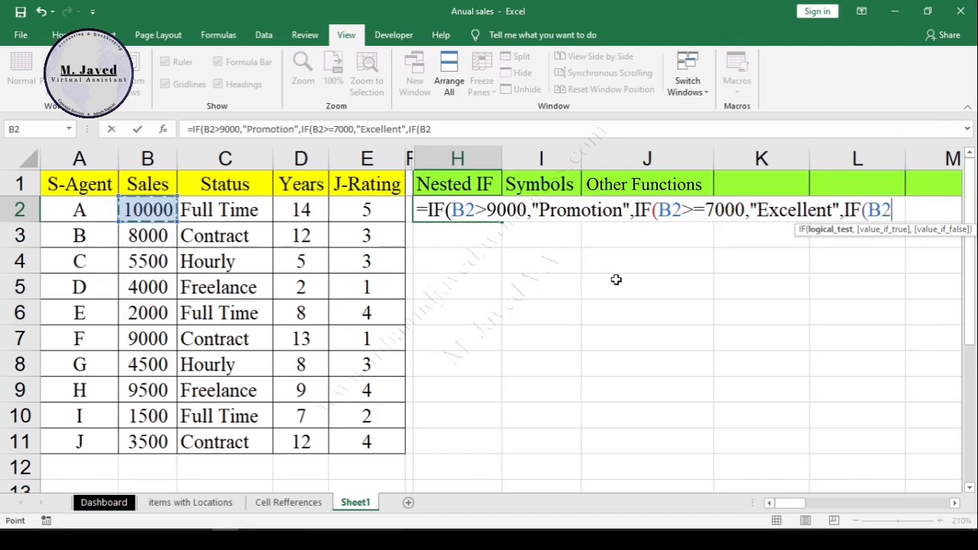
text(>5)
text(000)
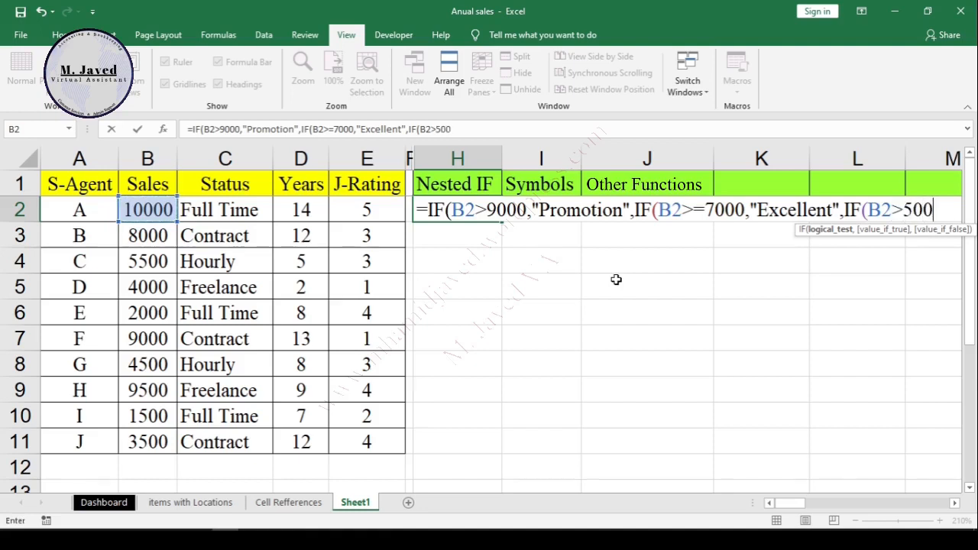
text(,)
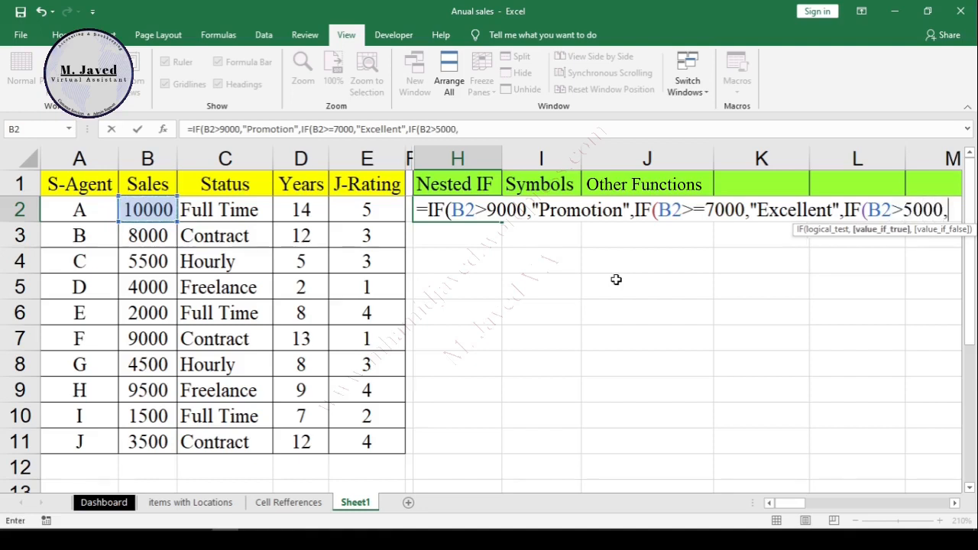
text("Good",IF()
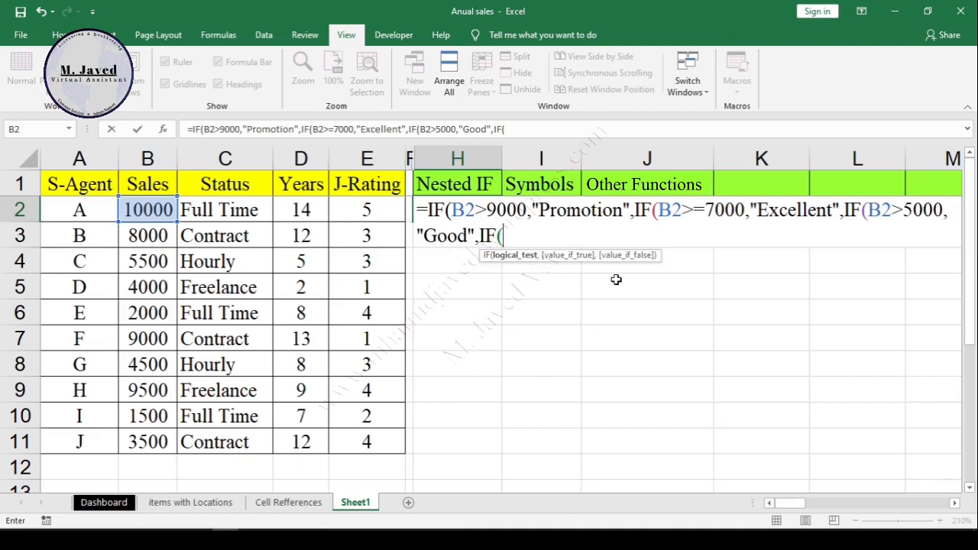
Finish the H2 formula with B2>3000 returning "Need Improvement" and a nested IF for B2<3000 returning "Training", otherwise "New Hire", closing all five IFs.
text(B2>3000,"Nee)
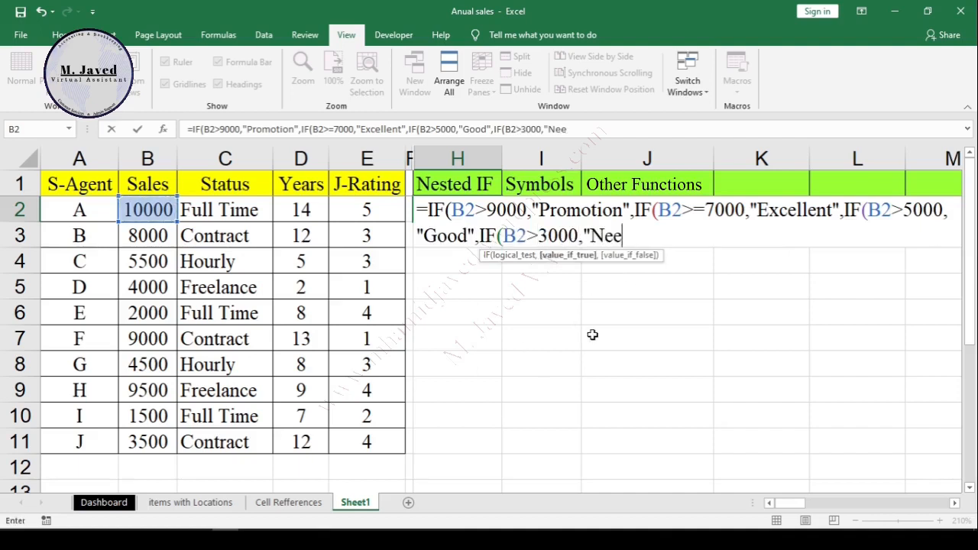
text(d Improvement",IF(B2<3000,)
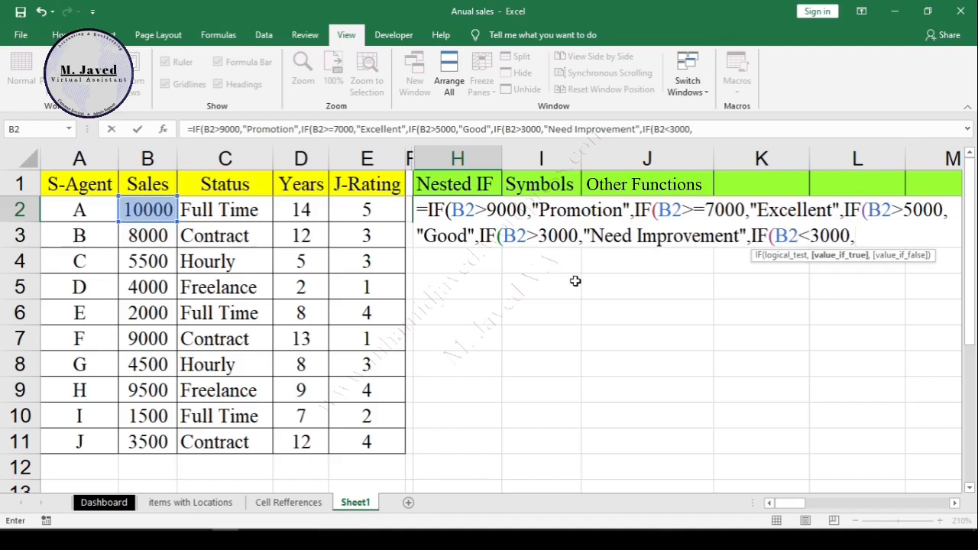
text("Training","New Hire")
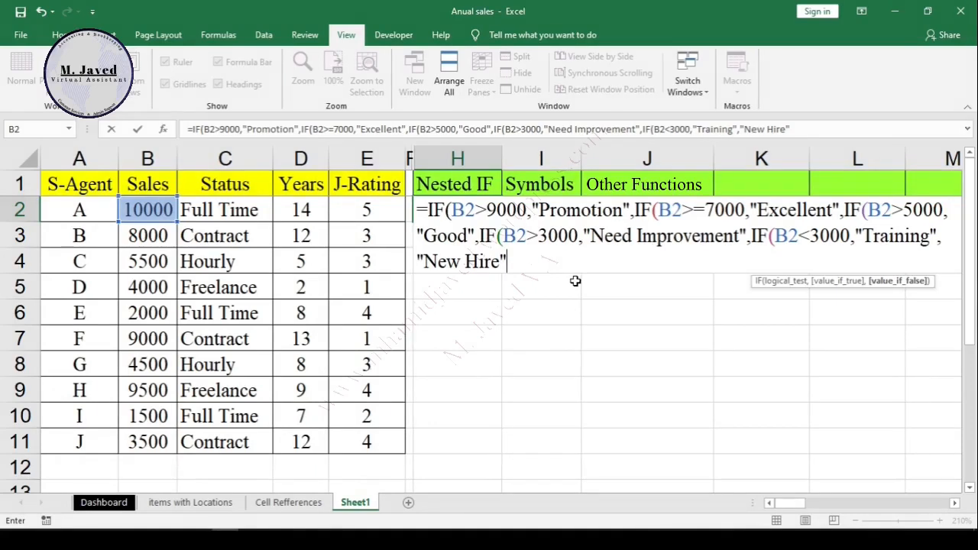
text())
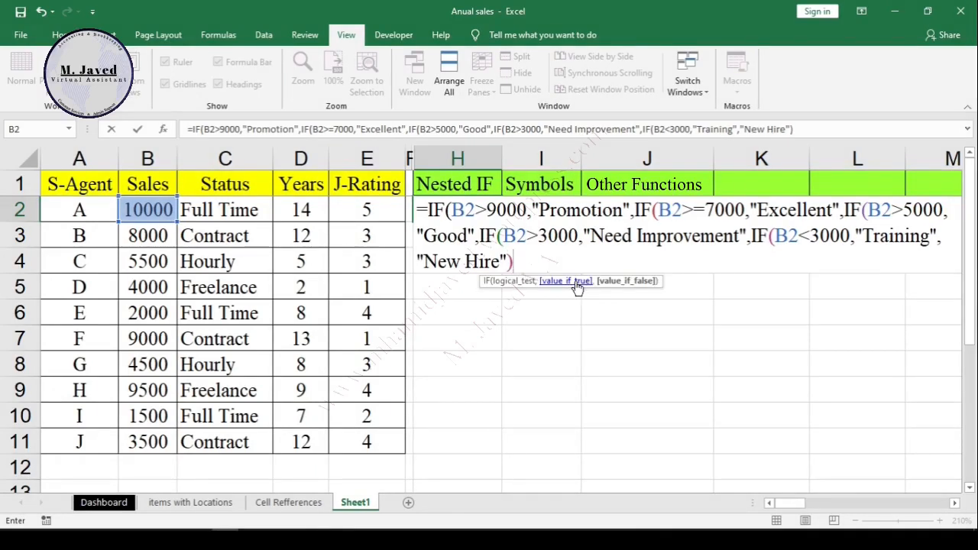
text())
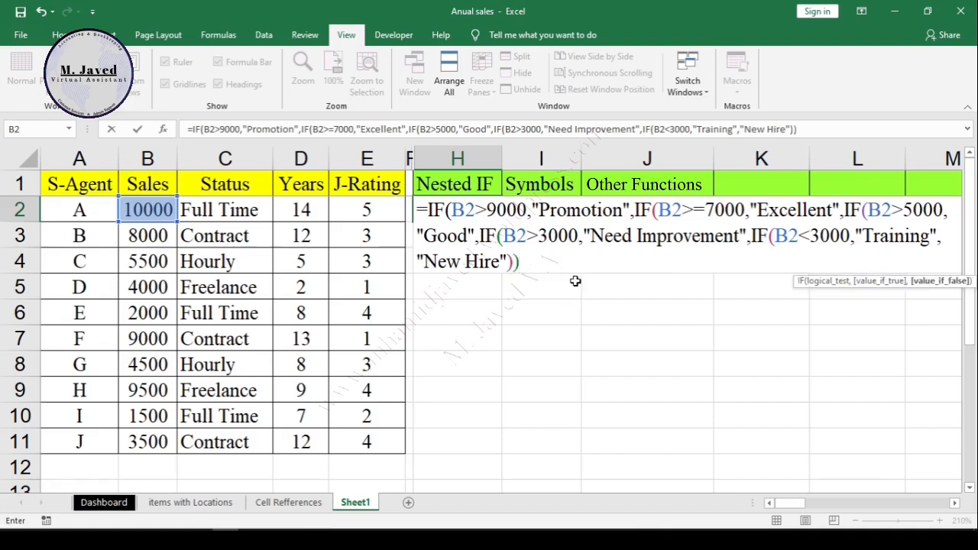
text())
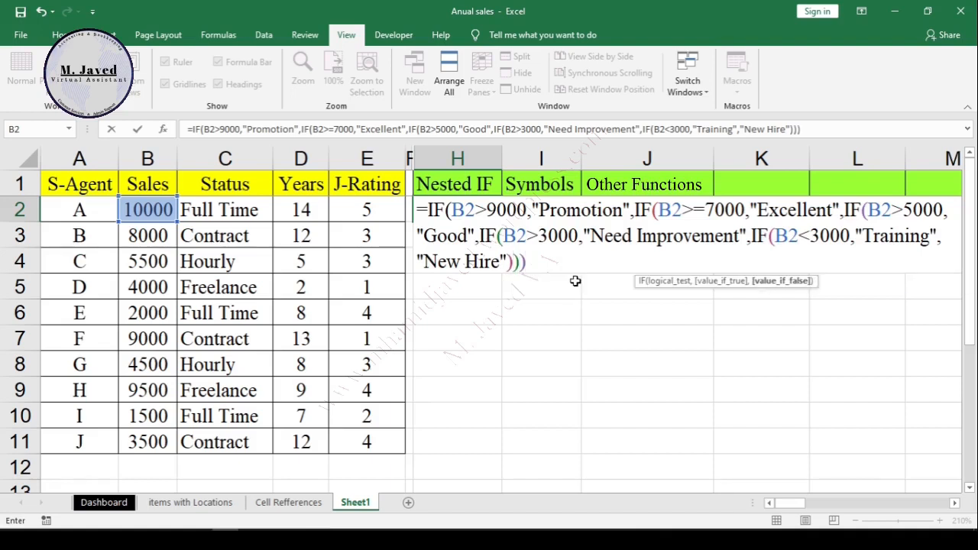
text()))
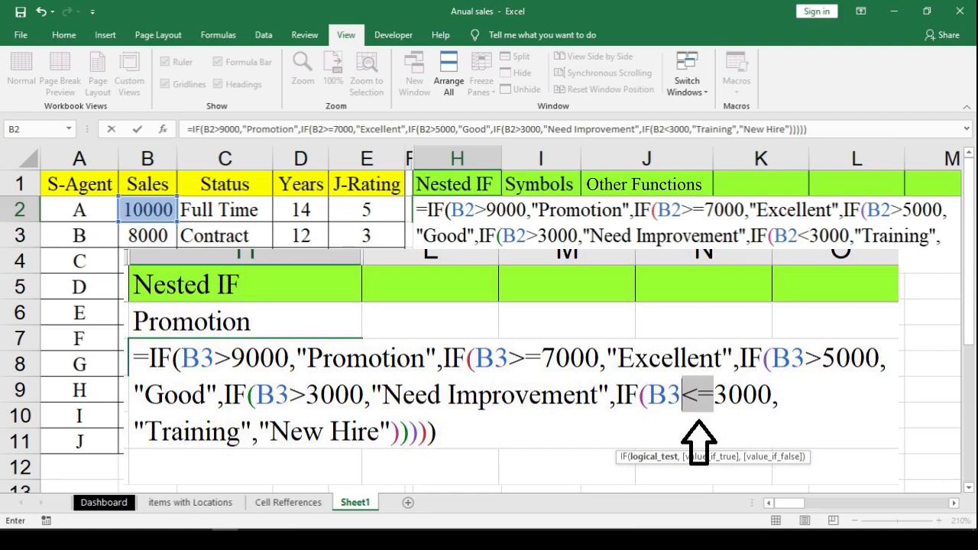
key(Return)
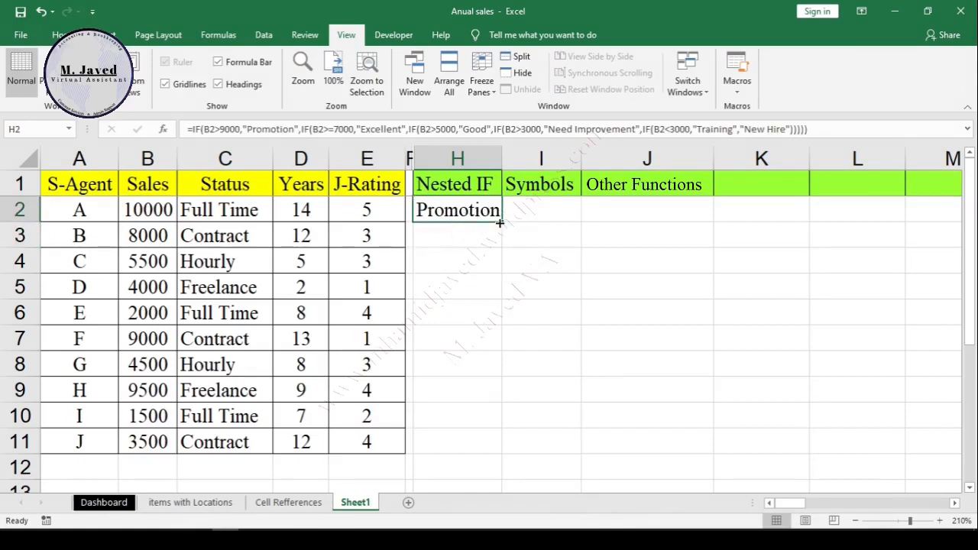
Fill the H2 formula down to H11 and autofit the width of column H.
drag(501, 223, 500, 455)
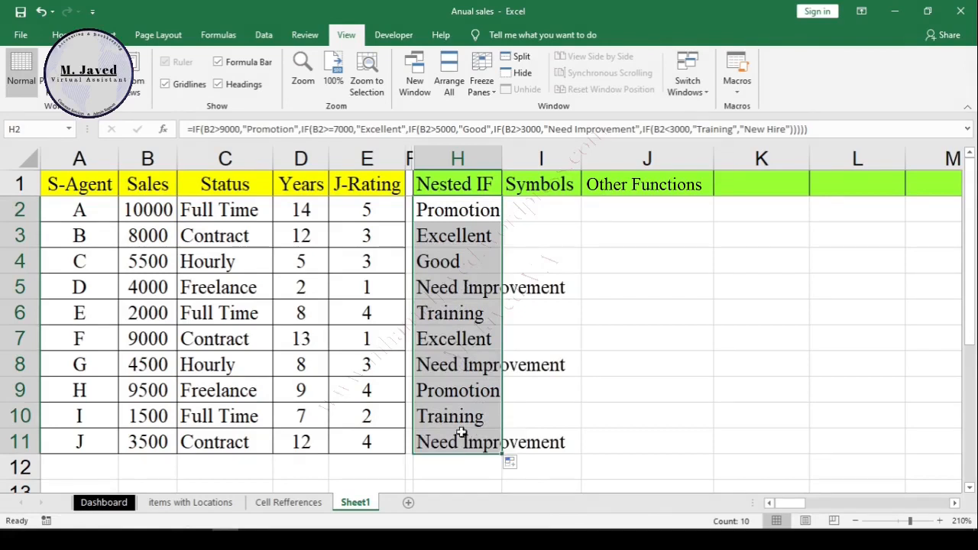
double_click(503, 158)
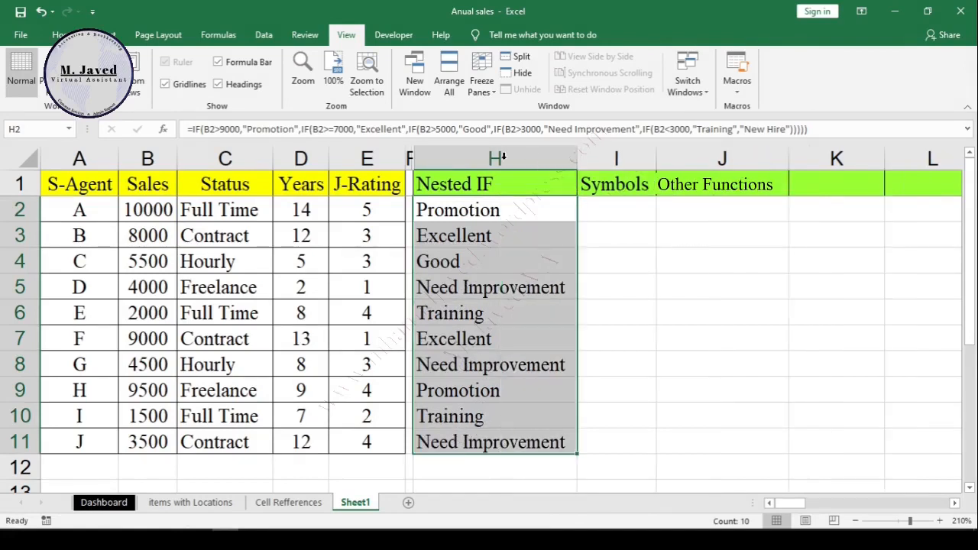
click(522, 312)
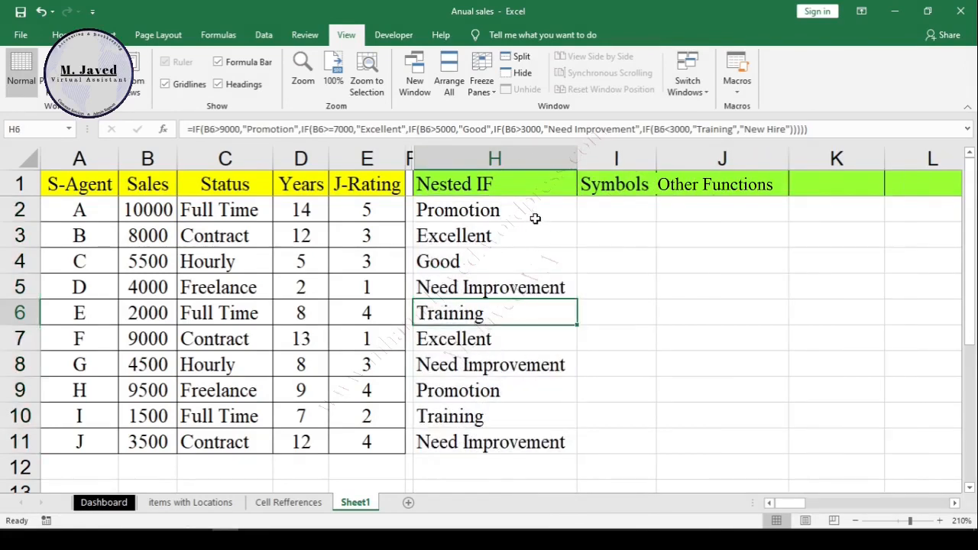
Open the nested IF formula in H2 for editing and enlarge the formula bar to several lines.
click(535, 218)
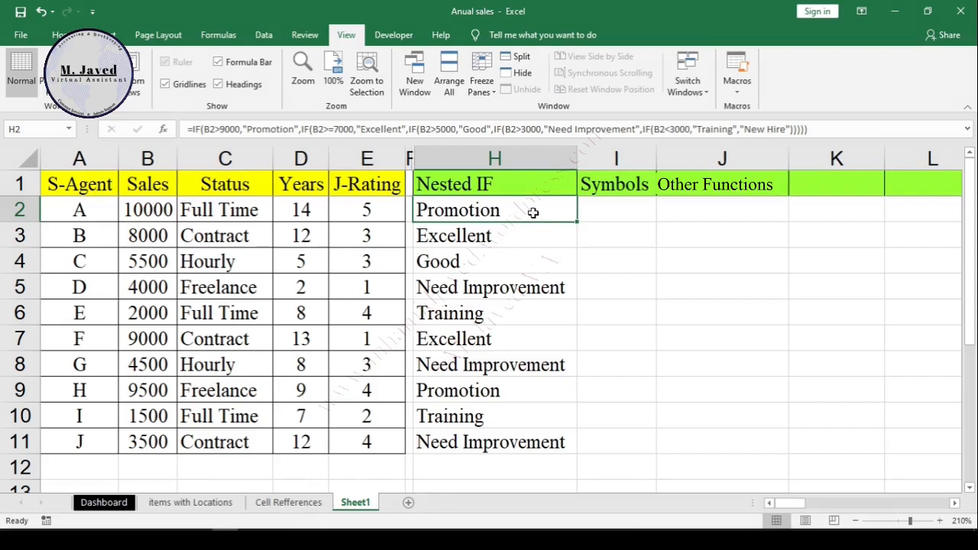
double_click(532, 212)
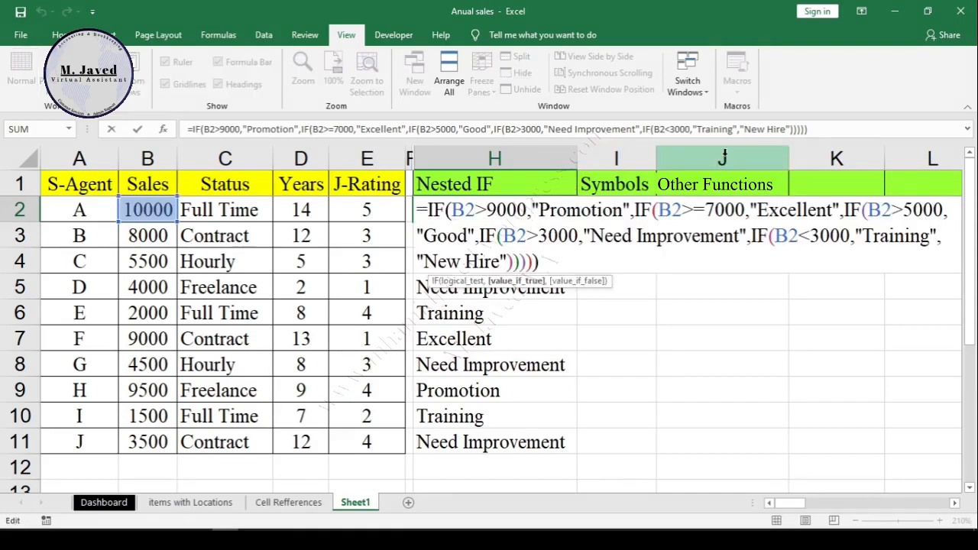
drag(732, 139, 729, 226)
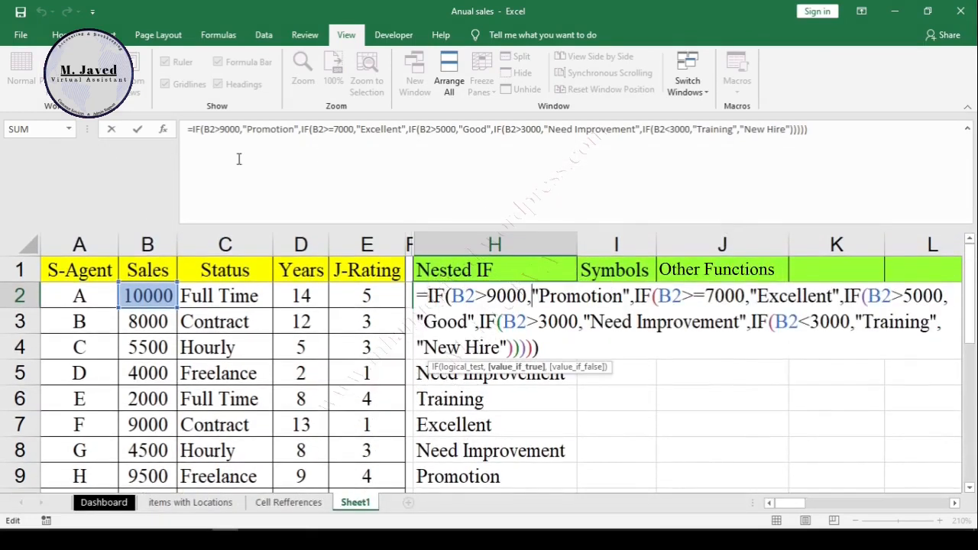
click(201, 129)
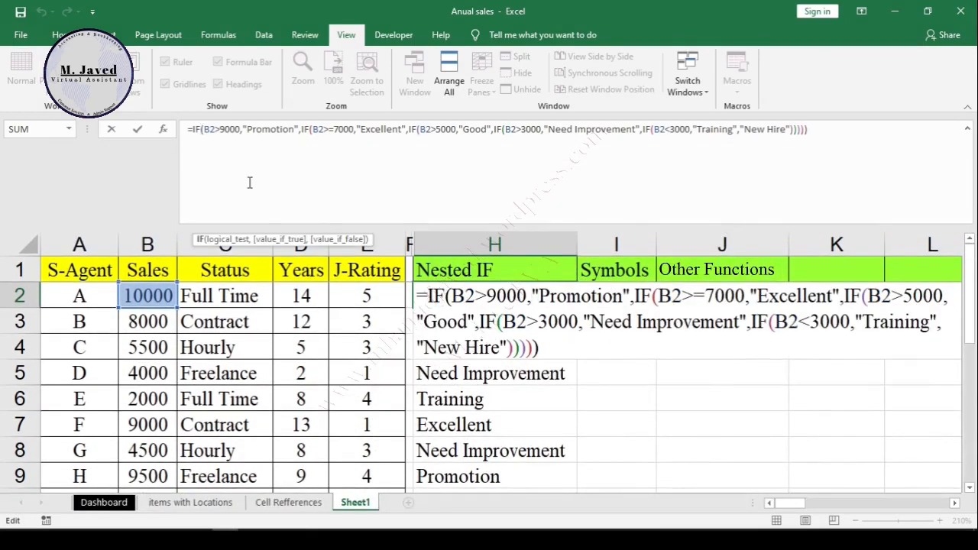
key(alt+Return)
key(Right)
key(Right)
key(Right)
key(Right)
key(Right)
key(Right)
key(Right)
key(Right)
key(Right)
key(Right)
key(Right)
key(Right)
key(Right)
key(Left)
key(Left)
key(Left)
key(Left)
key(Left)
key(Left)
key(Left)
key(Left)
key(Left)
key(Left)
key(Left)
key(Left)
key(Left)
key(Left)
key(Left)
Insert line breaks in the H2 formula after the equals sign and before the IF testing B2>=7000.
key(Right)
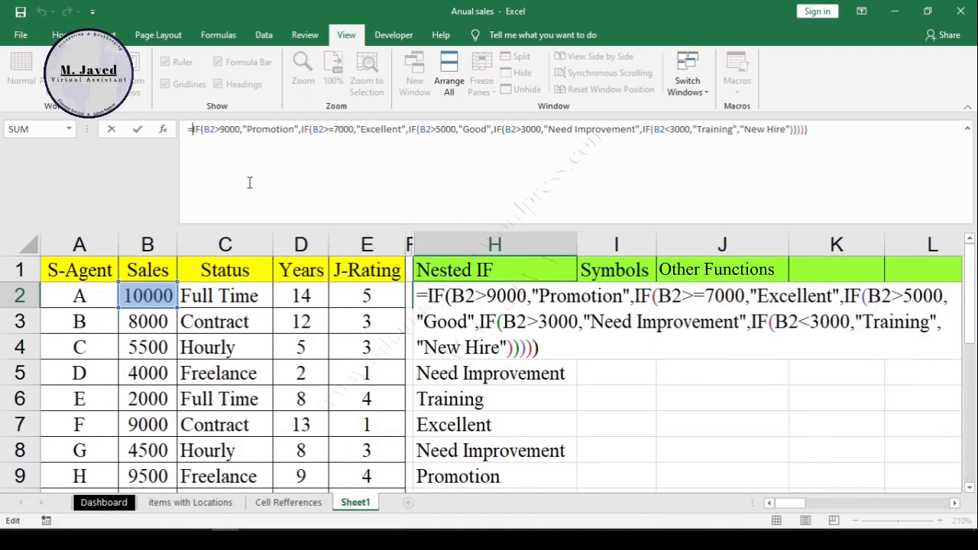
key(alt+Return)
key(Right)
key(Right)
key(Right)
key(Right)
key(Right)
key(Right)
key(Right)
key(Right)
key(Right)
key(Right)
key(Right)
key(Right)
key(Right)
key(Right)
key(Right)
key(Right)
key(Right)
key(Right)
key(Right)
key(Right)
key(alt+Return)
Put the IF testing B2>5000 and the IF testing B2>3000 each on its own line in the H2 formula.
key(Right)
key(Right)
key(Right)
key(Right)
key(Right)
key(Right)
key(Right)
key(Right)
key(Right)
key(Right)
key(Right)
key(Right)
key(Right)
key(Right)
key(Right)
key(Right)
key(Right)
key(Right)
key(Right)
key(Right)
key(alt+Return)
key(Right)
key(Right)
key(Right)
key(Right)
key(Right)
key(Right)
key(Right)
key(Right)
key(Right)
key(Right)
key(Right)
key(Right)
key(Right)
key(Right)
key(Right)
key(Right)
key(Right)
key(Right)
key(alt+Return)
Put the last nested IF, testing B2<3000, on its own line in the H2 formula.
key(Right)
key(Right)
key(Right)
key(Right)
key(Right)
key(Right)
key(Right)
key(Right)
key(Right)
key(Right)
key(Right)
key(Right)
key(Right)
key(Right)
key(Right)
key(Right)
key(Right)
key(Right)
key(Right)
key(Right)
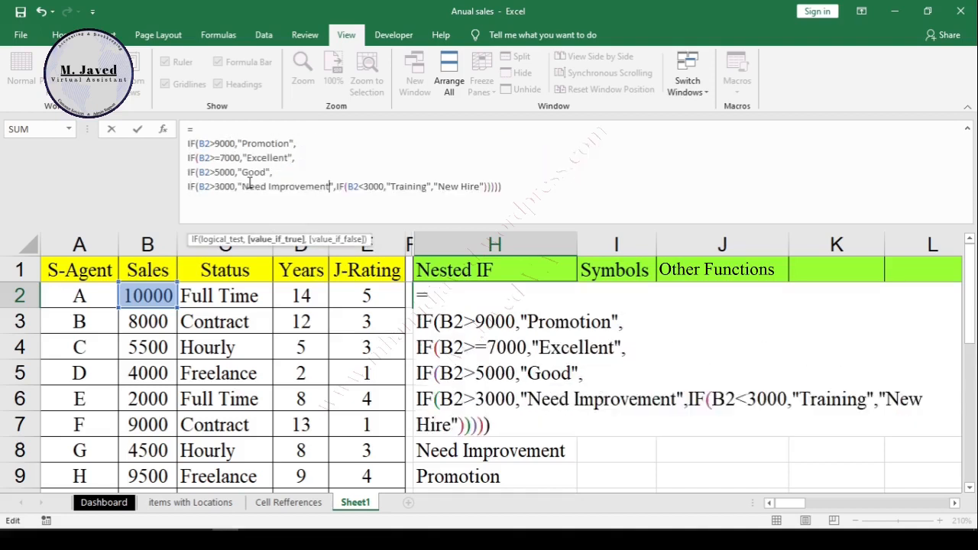
key(alt+Return)
Examine the H2 formula line by line, matching each sales condition with the rating it returns.
key(Up)
key(Up)
key(Up)
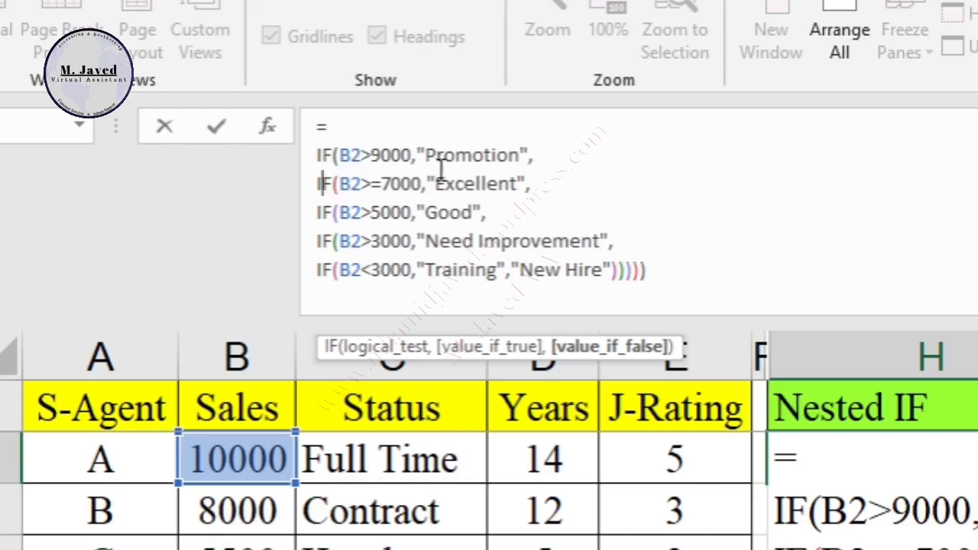
drag(417, 156, 354, 155)
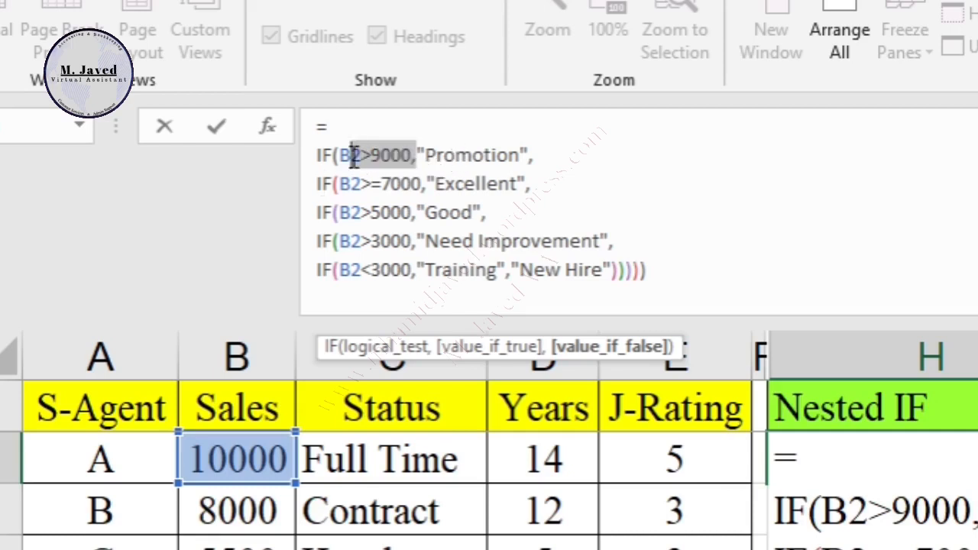
drag(528, 155, 421, 145)
click(474, 156)
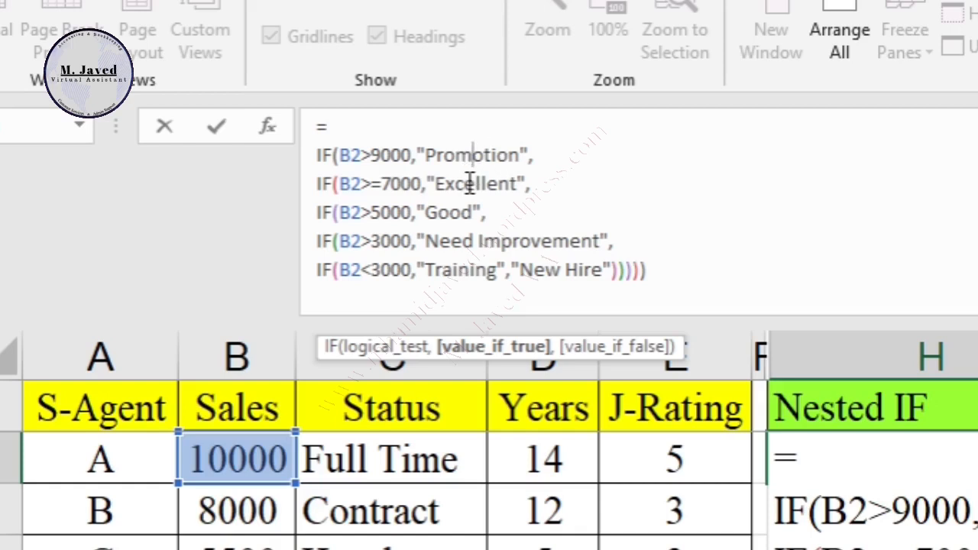
click(393, 183)
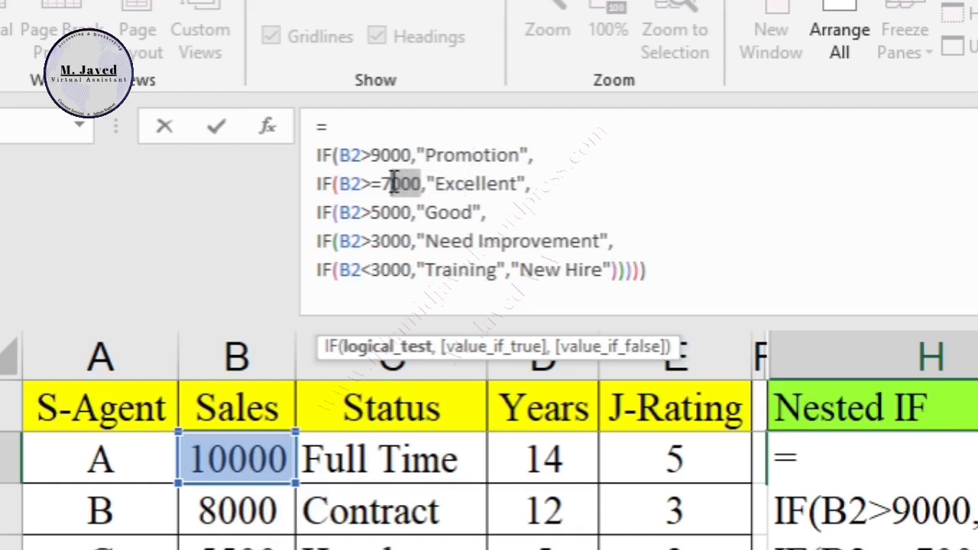
click(490, 193)
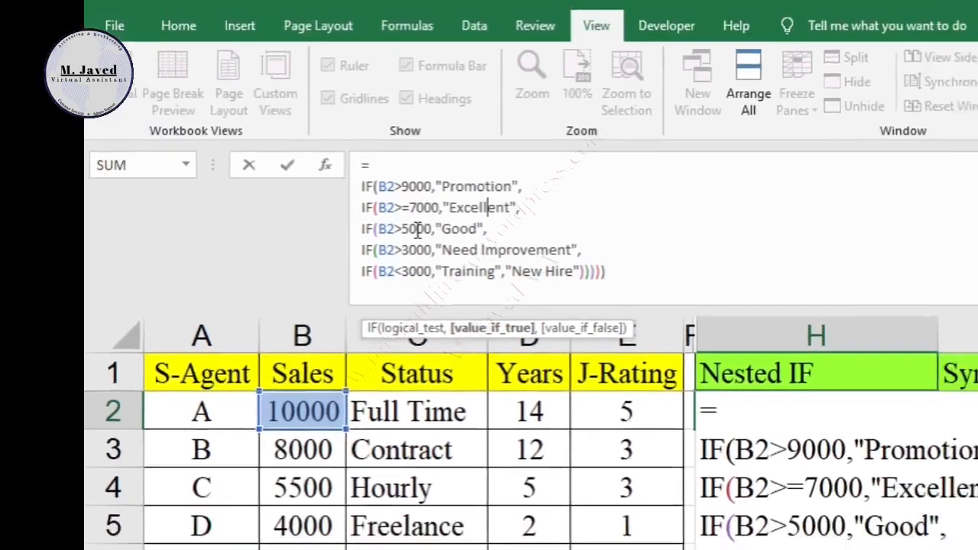
click(393, 214)
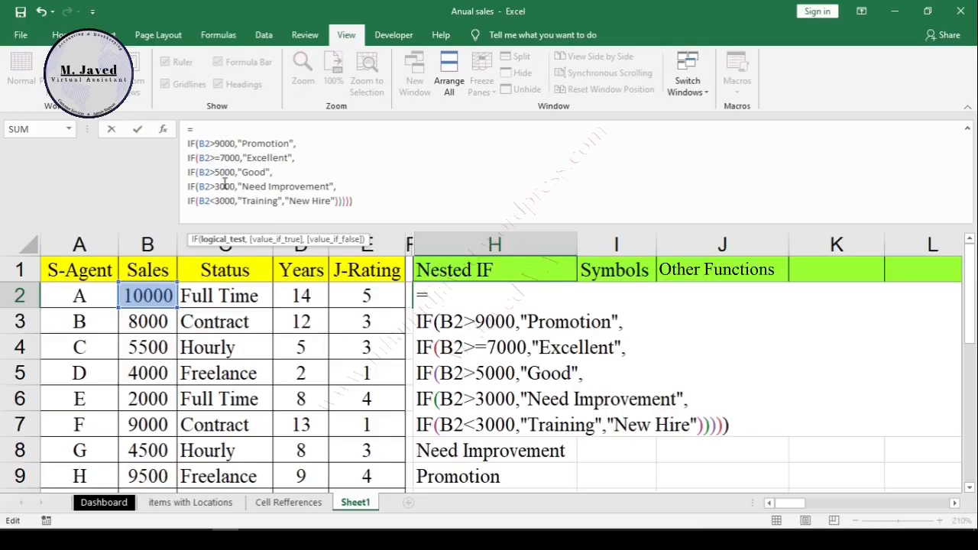
drag(229, 186, 309, 191)
click(317, 188)
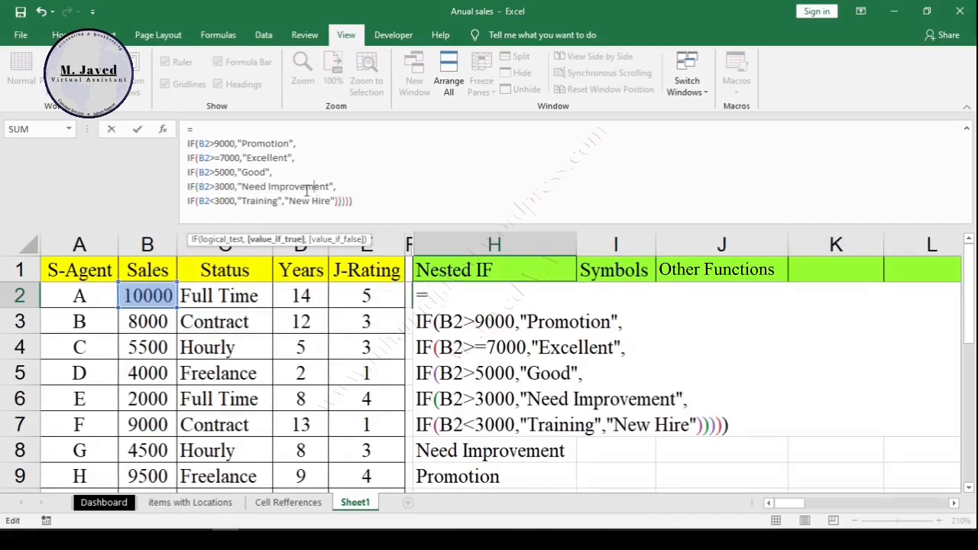
Commit the multi-line formula in H2 and shrink the formula bar to two lines.
key(Return)
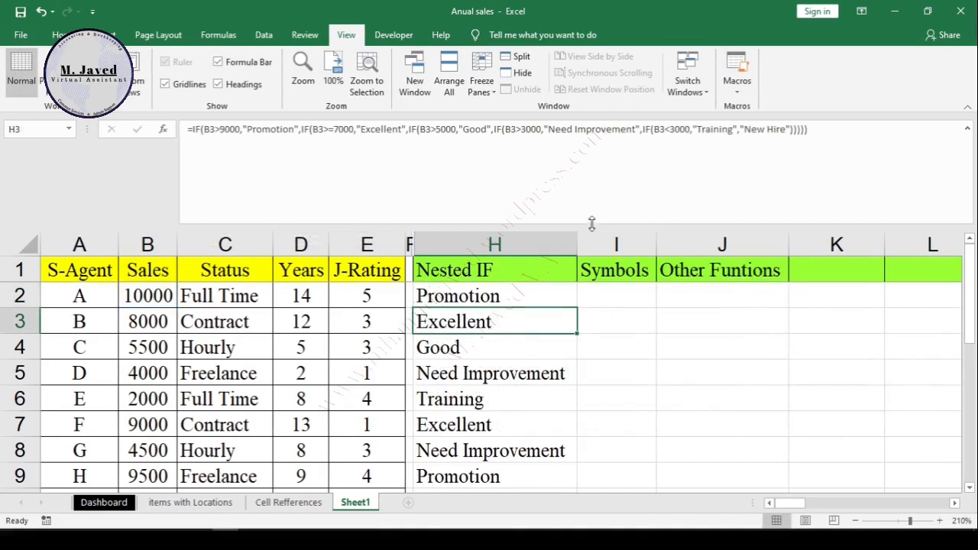
drag(591, 225, 581, 163)
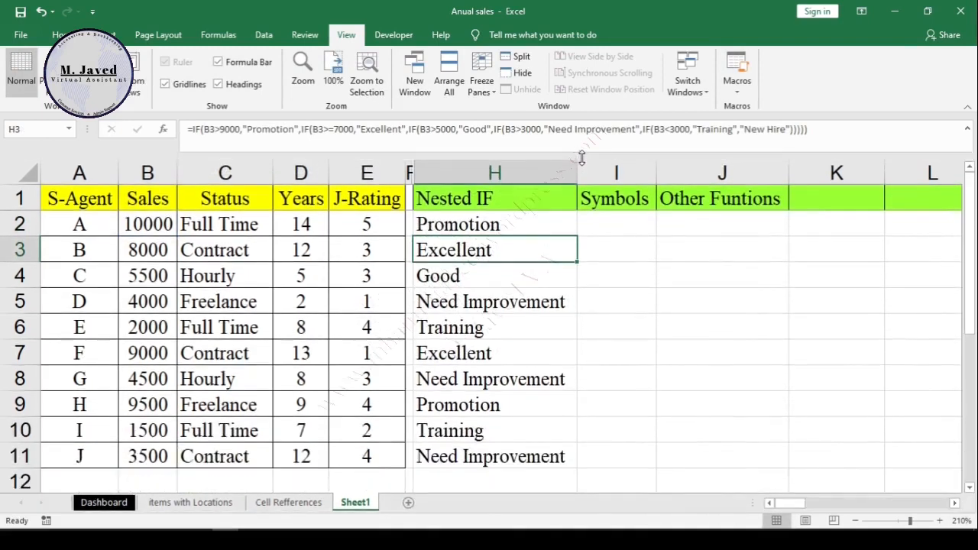
Check the ratings in H6, H10 and H2 against the sales figures of the corresponding agents.
key(Down)
key(Down)
key(Down)
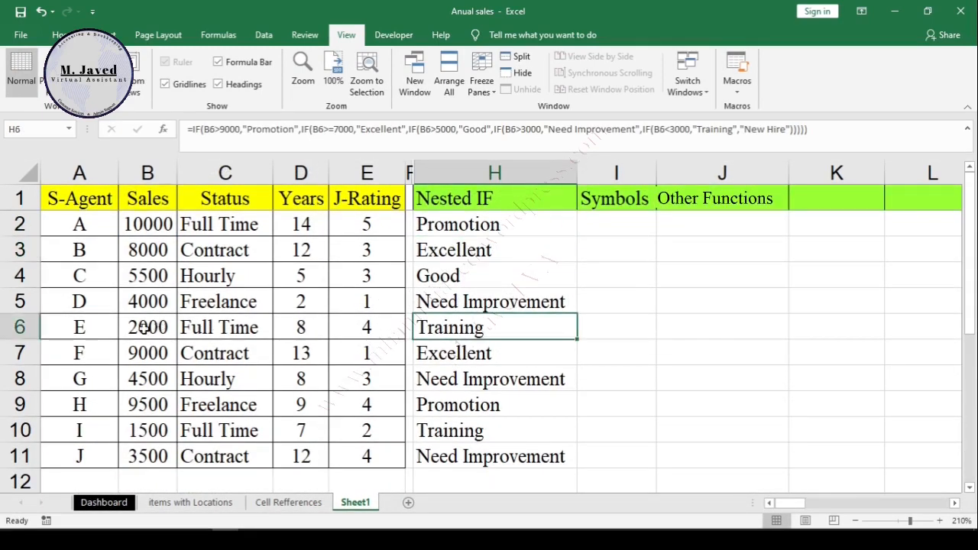
click(149, 329)
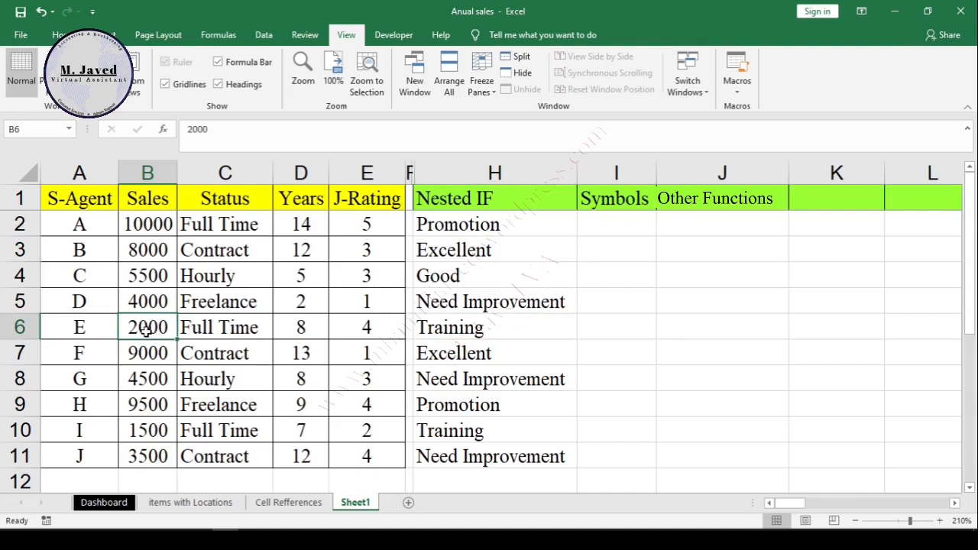
click(499, 433)
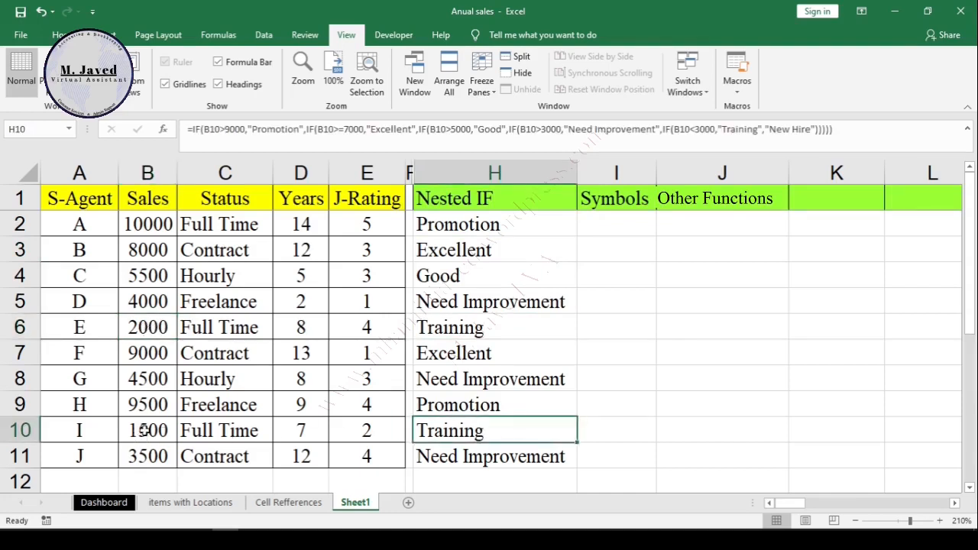
click(535, 223)
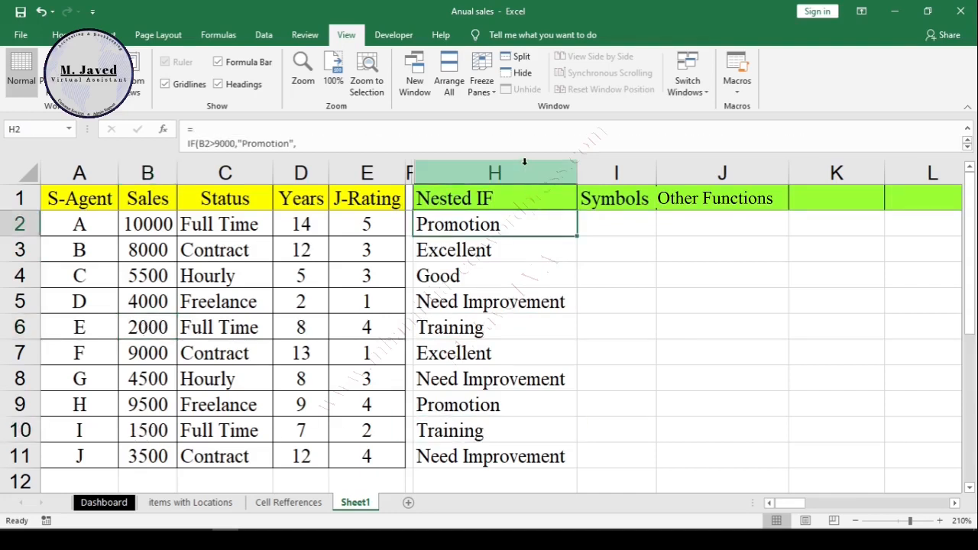